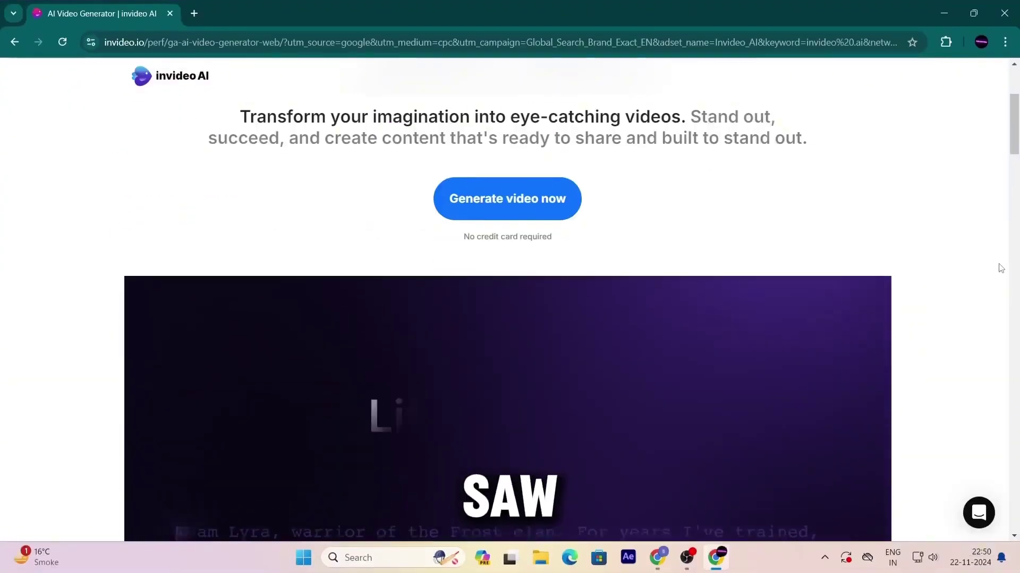
pyautogui.scroll(-2, 1000, 268)
pyautogui.scroll(-1, 1001, 268)
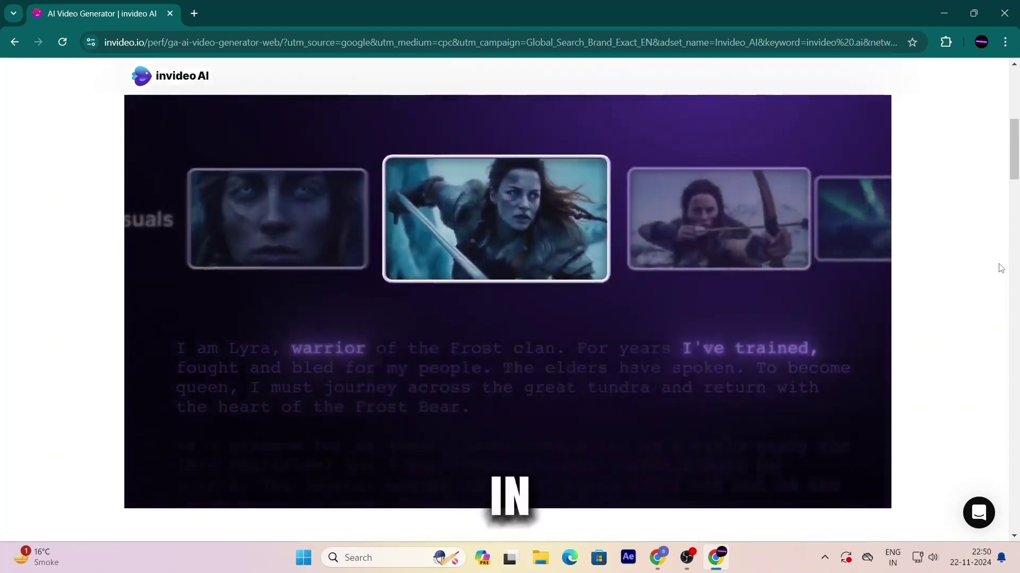
pyautogui.scroll(-3, 1000, 268)
pyautogui.scroll(-3, 1001, 268)
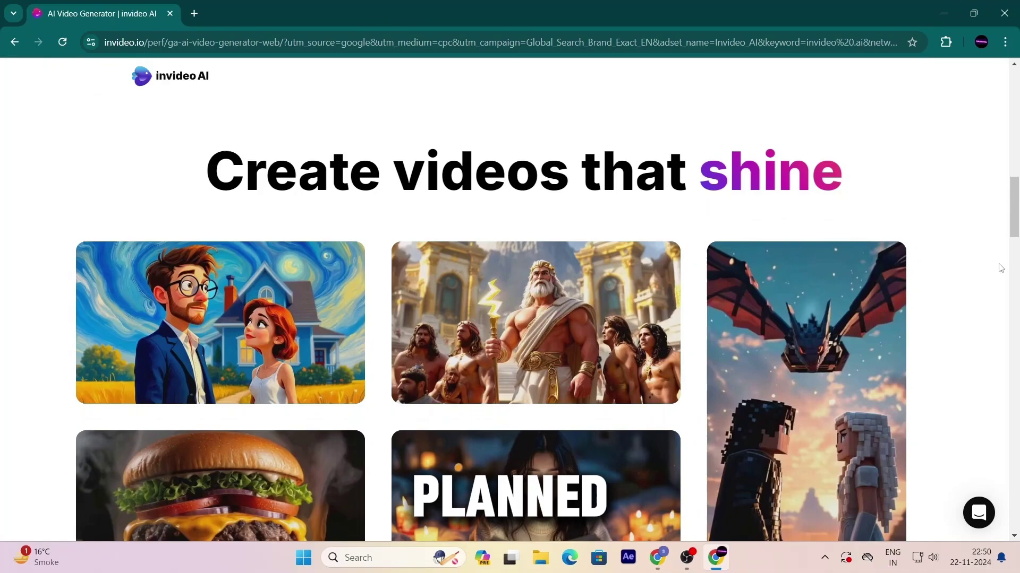
pyautogui.scroll(-2, 1001, 269)
pyautogui.scroll(-3, 1001, 268)
pyautogui.scroll(-2, 1001, 268)
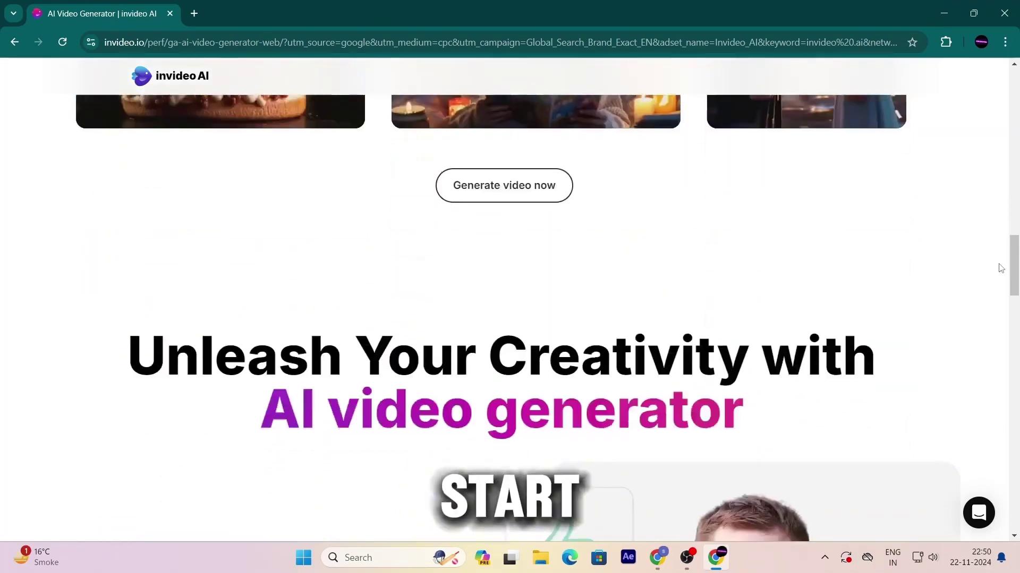
pyautogui.scroll(-1, 1001, 268)
pyautogui.scroll(-3, 1001, 268)
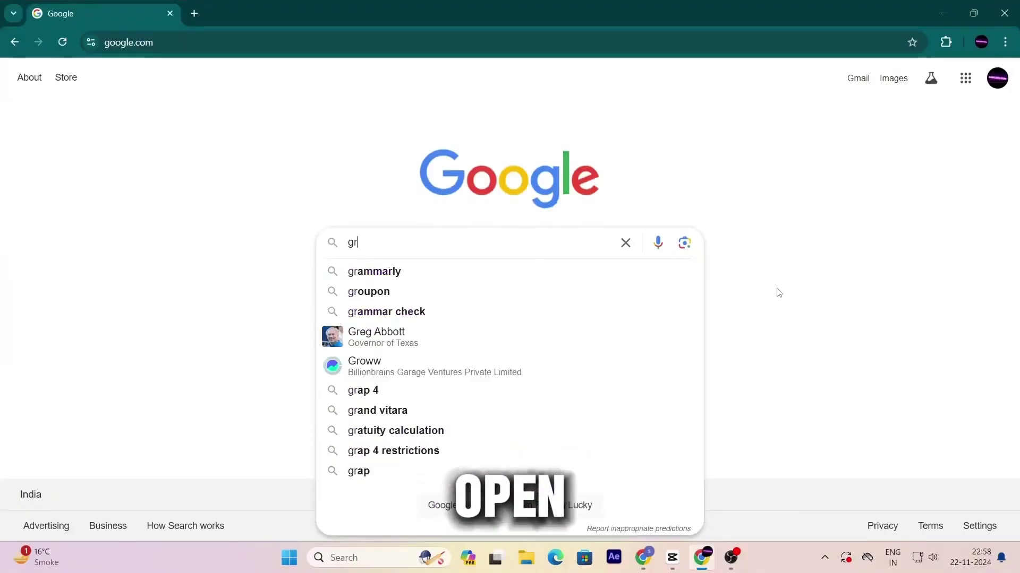
pyautogui.write('oupbu')
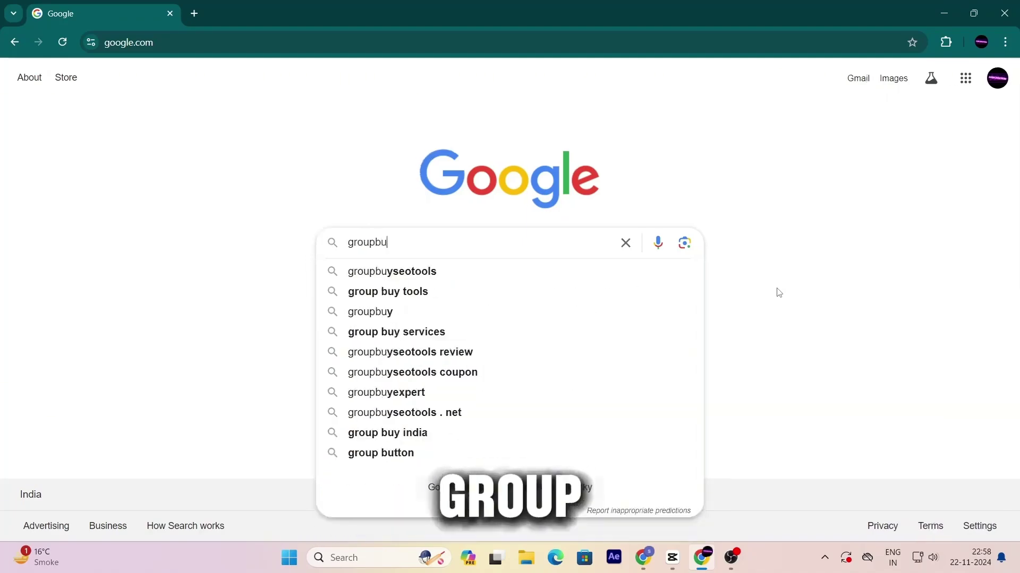
pyautogui.write('yseotoo')
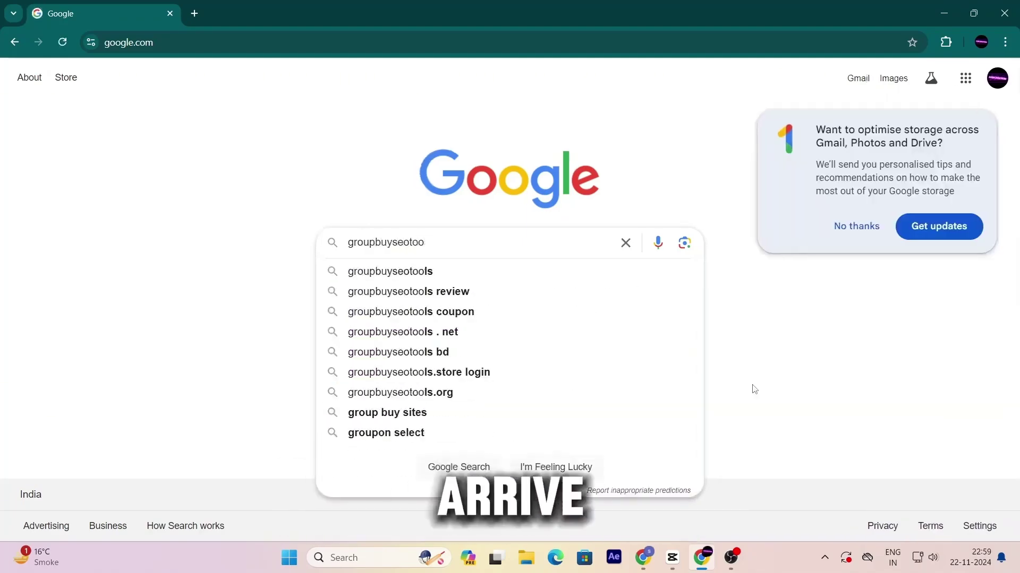
pyautogui.write('ls.store')
# Search Google for groupbuyseotools.store and open the site from the results.
pyautogui.press('Return')
pyautogui.click(239, 279)
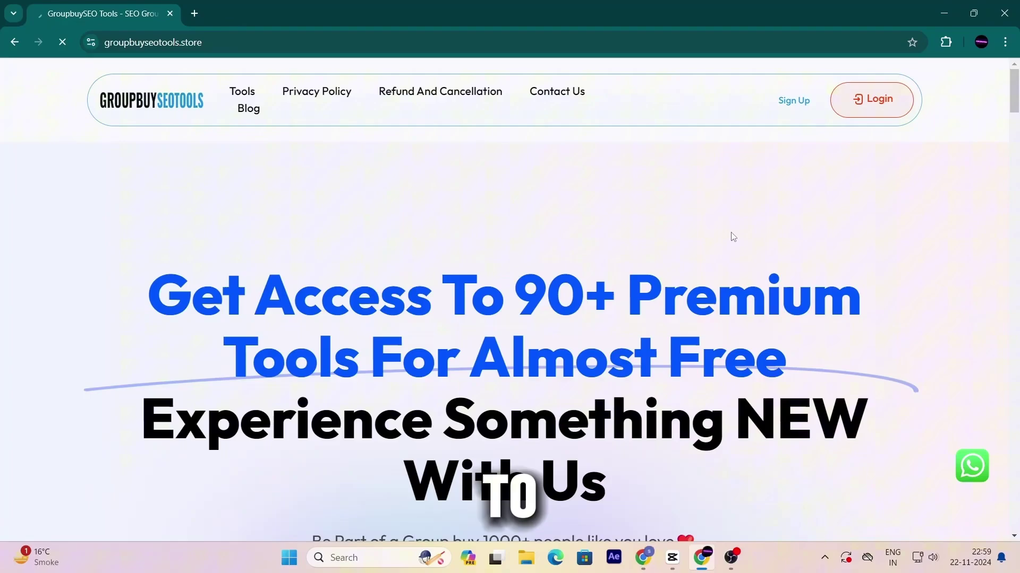
pyautogui.scroll(-10, 629, 224)
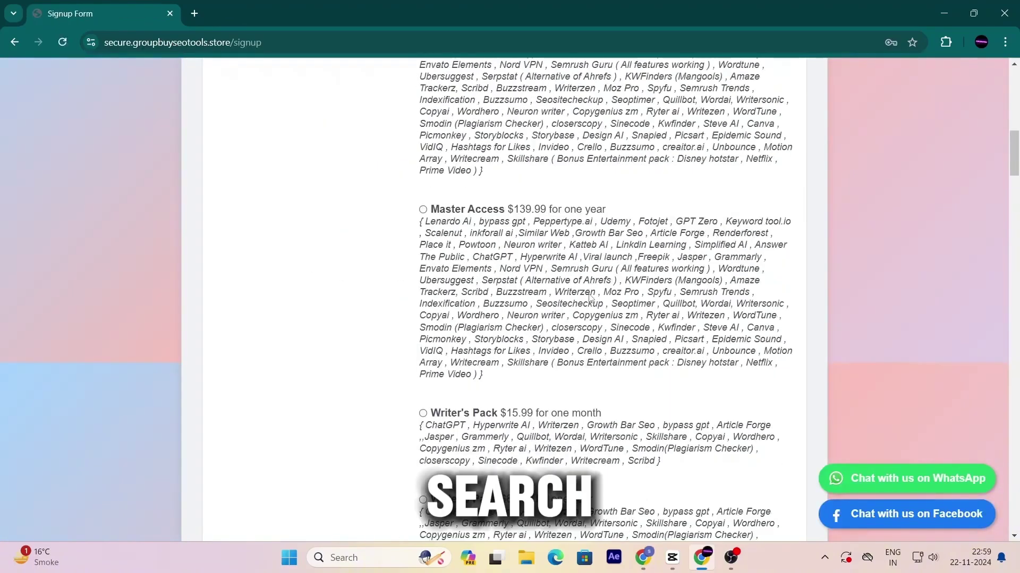
pyautogui.scroll(-10, 590, 297)
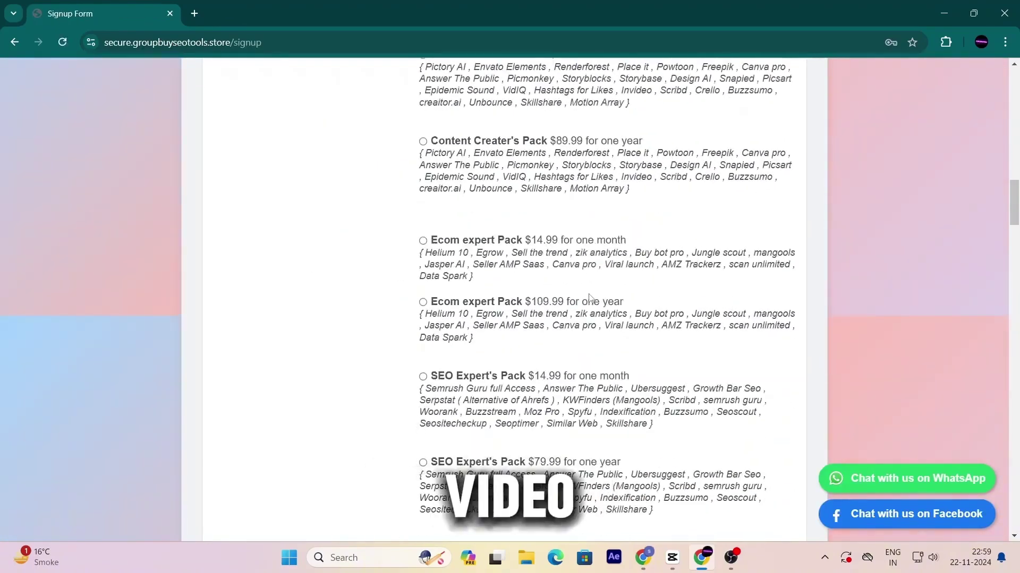
pyautogui.scroll(-2, 589, 297)
pyautogui.scroll(-5, 589, 297)
pyautogui.scroll(1, 587, 296)
# Select the Invideo.io $4.99 one-month plan on the signup form.
pyautogui.moveTo(430, 246); pyautogui.dragTo(575, 246)
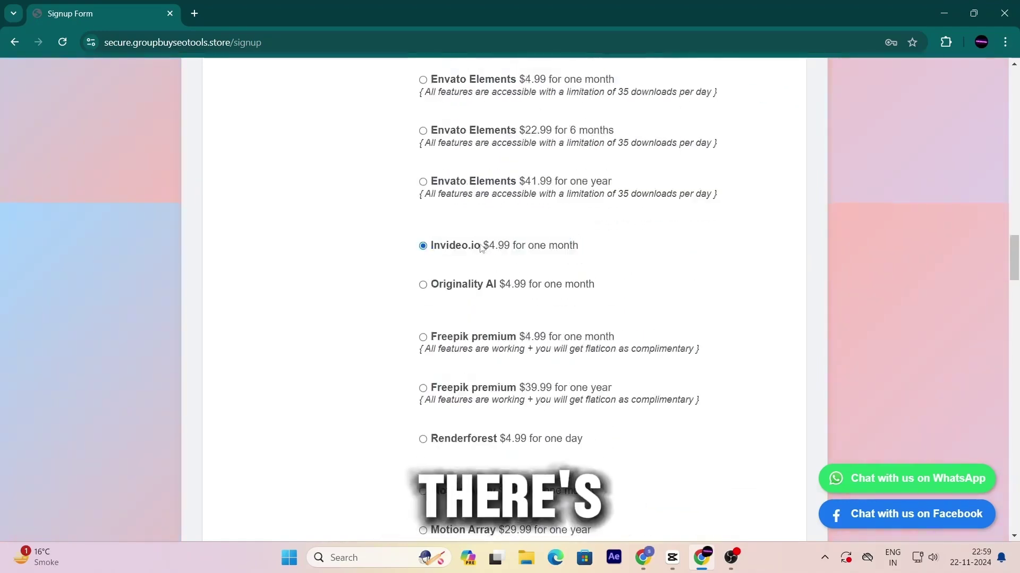
pyautogui.click(586, 284)
pyautogui.scroll(-15, 590, 287)
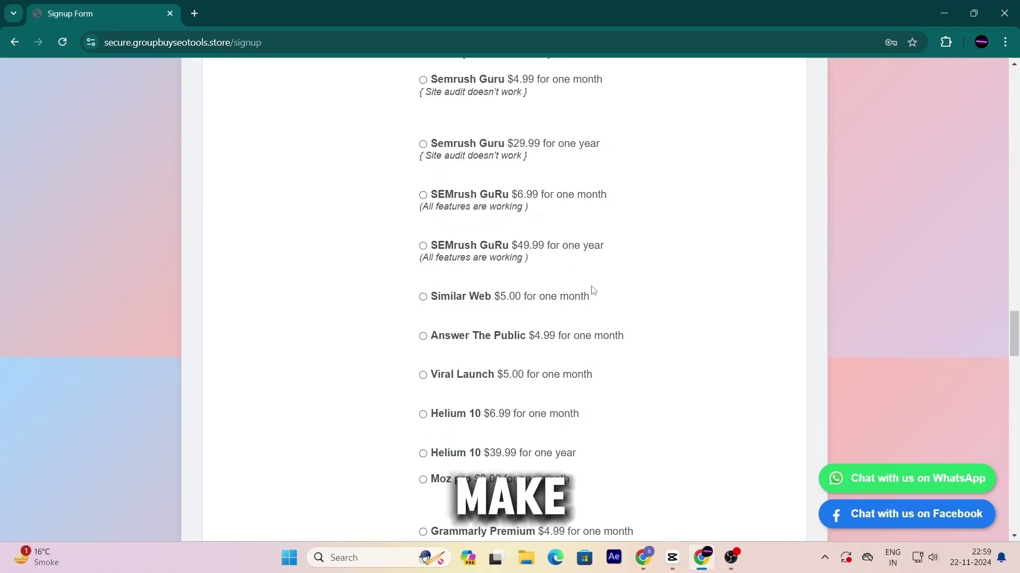
pyautogui.scroll(-5, 592, 290)
pyautogui.scroll(-5, 592, 290)
pyautogui.scroll(-5, 592, 289)
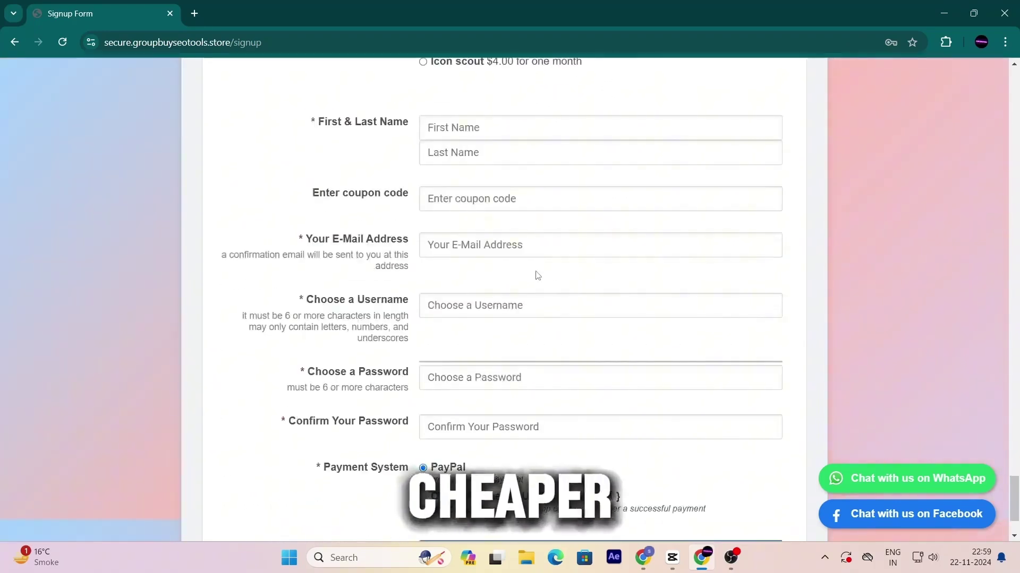
# Fill in first and last name, coupon GET20, e-mail, username, and paste the username as password.
pyautogui.click(500, 161)
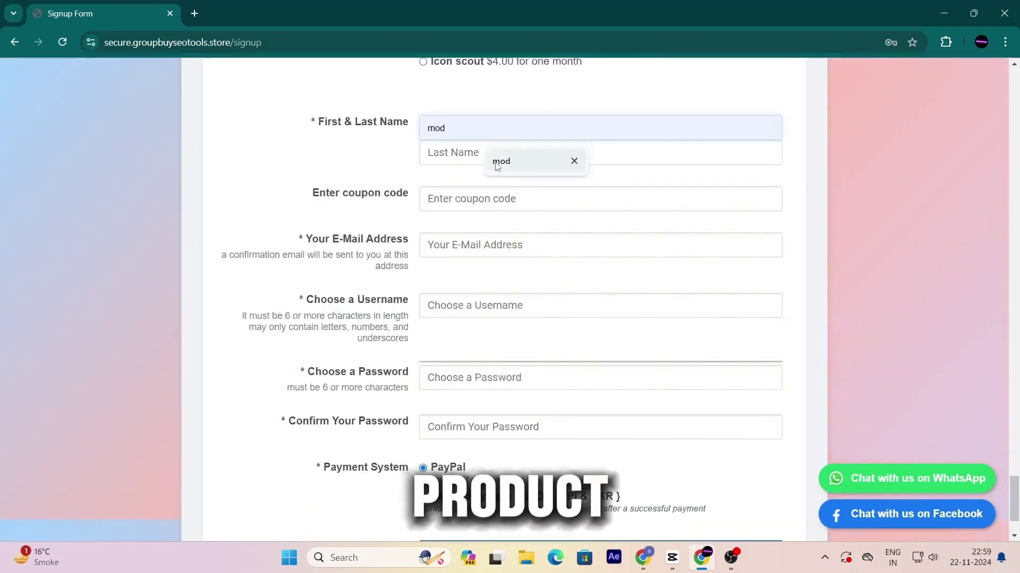
pyautogui.click(489, 203)
pyautogui.write('GET20')
pyautogui.click(475, 245)
pyautogui.write('blue')
pyautogui.click(462, 306)
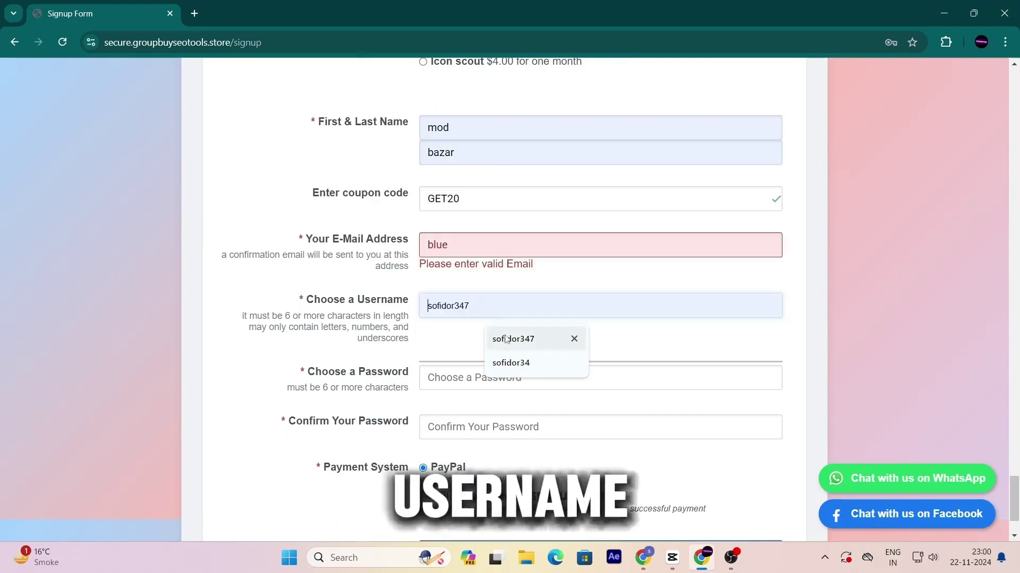
pyautogui.click(504, 339)
pyautogui.write('@GMAIL')
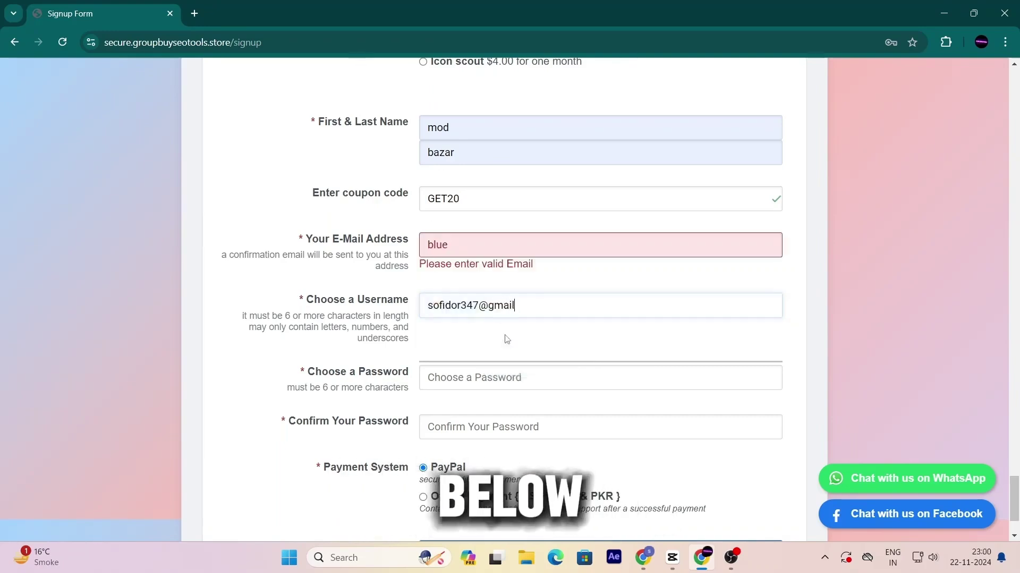
pyautogui.hotkey('ctrl', 'a')
pyautogui.hotkey('ctrl', 'c')
pyautogui.click(496, 377)
pyautogui.hotkey('ctrl', 'v')
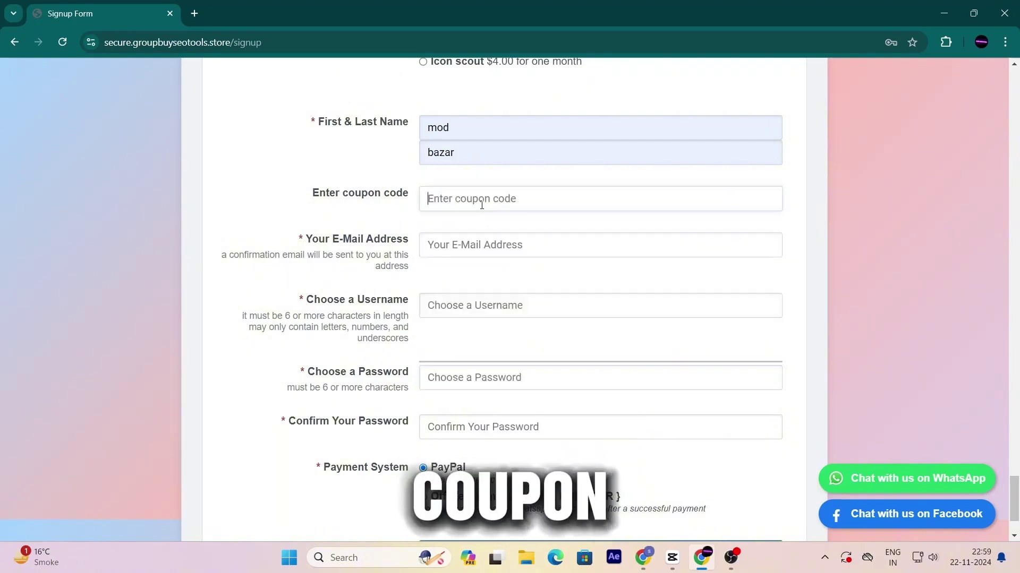
pyautogui.write('GET20')
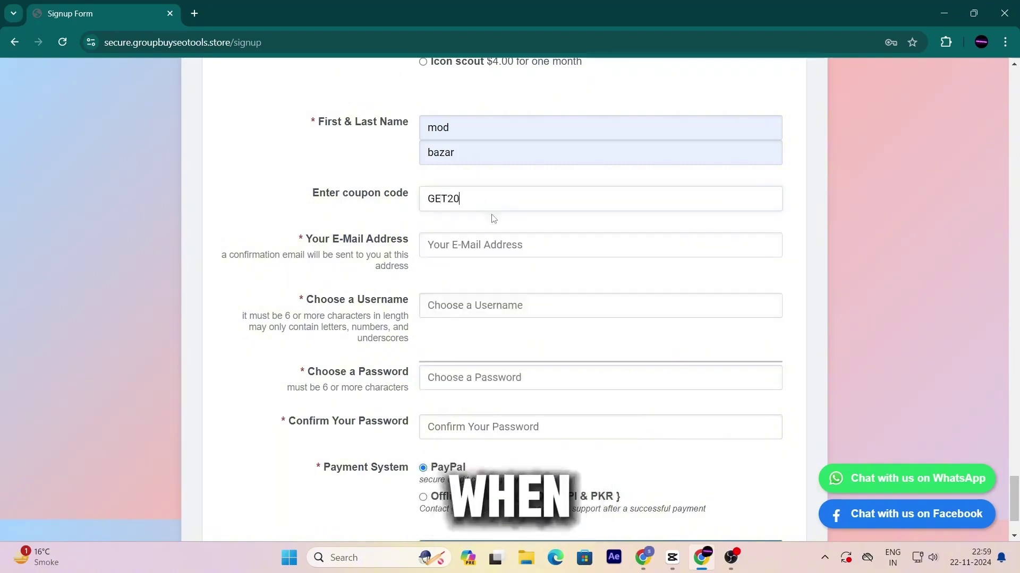
# Correct the invalid e-mail address and submit the form with PayPal payment.
pyautogui.click(466, 244)
pyautogui.write('blue')
pyautogui.click(463, 305)
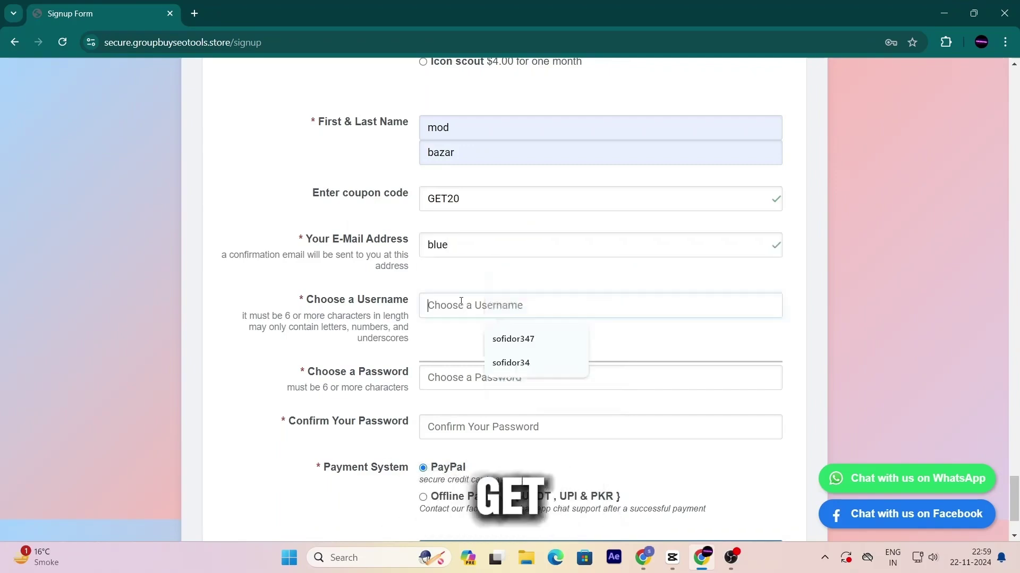
pyautogui.write('sd')
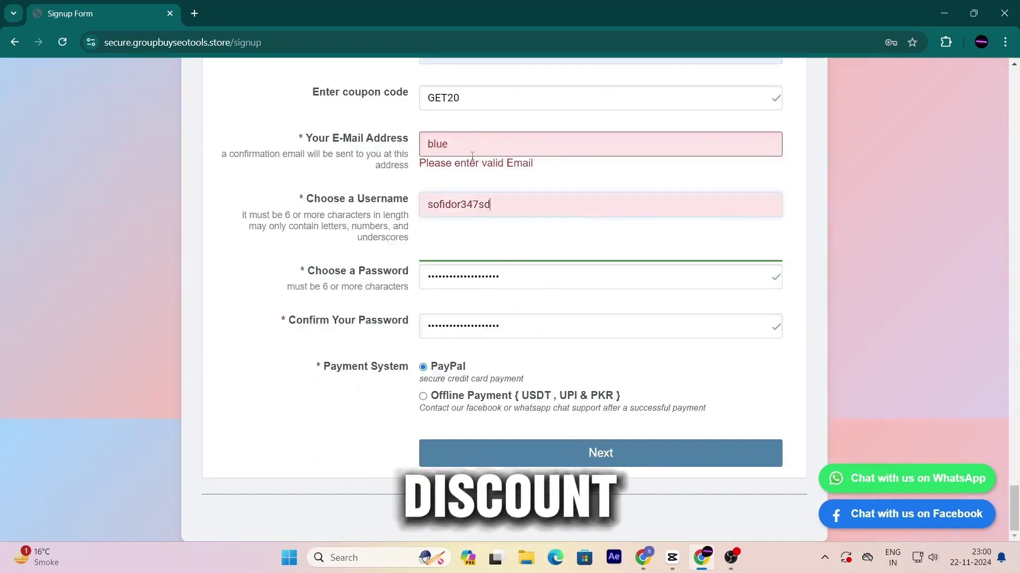
pyautogui.hotkey('shift', 'Tab')
pyautogui.click(495, 275)
pyautogui.hotkey('ctrl', 'a')
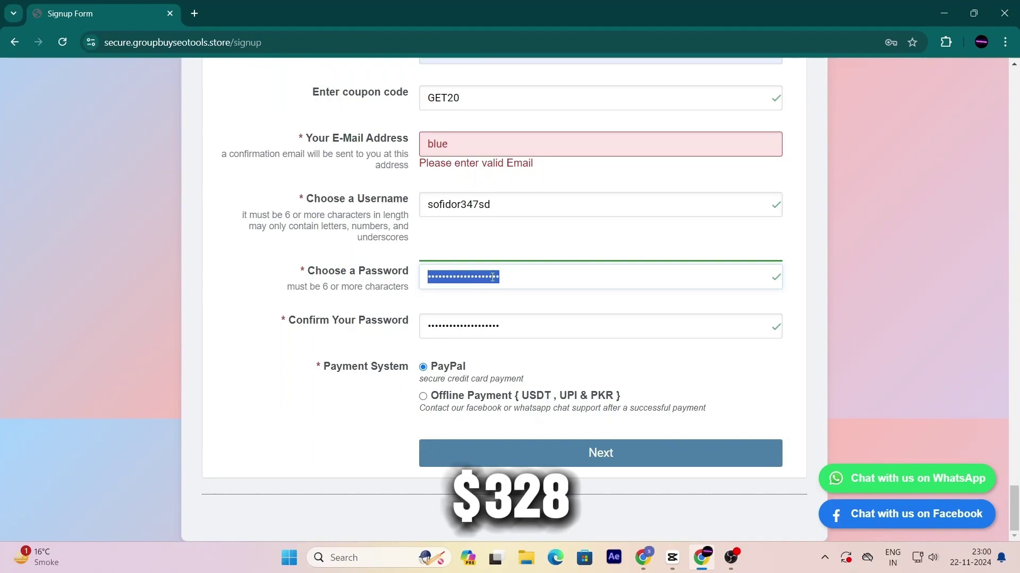
pyautogui.click(449, 144)
pyautogui.hotkey('ctrl', 'a')
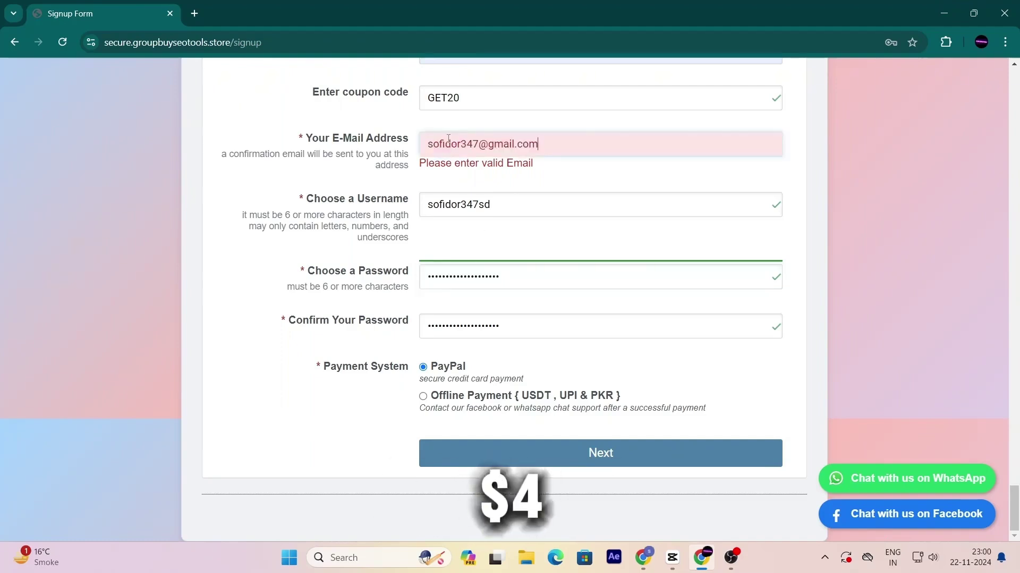
pyautogui.click(595, 462)
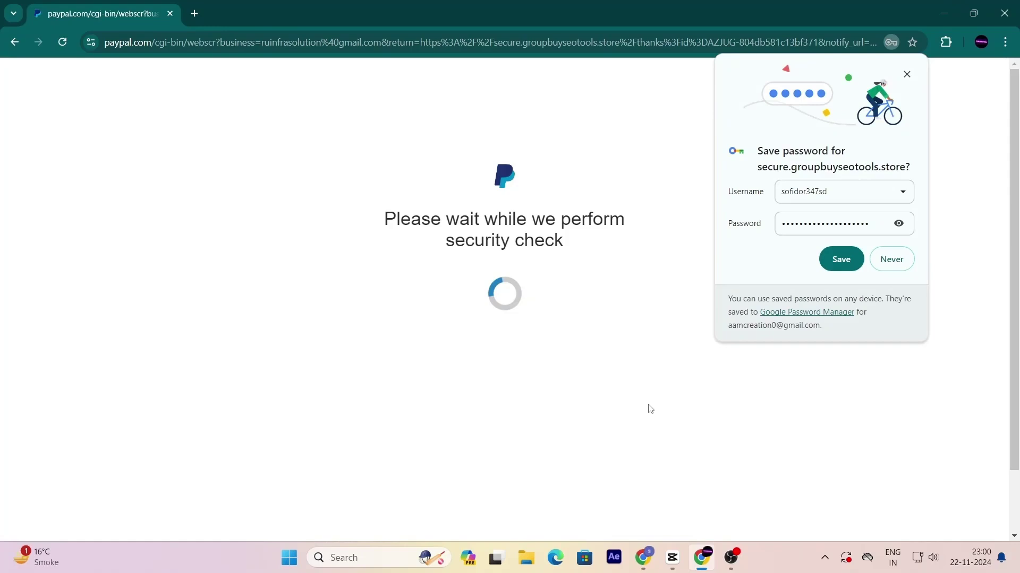
# Decline saving the site password while PayPal's $4.49 checkout loads.
pyautogui.click(892, 260)
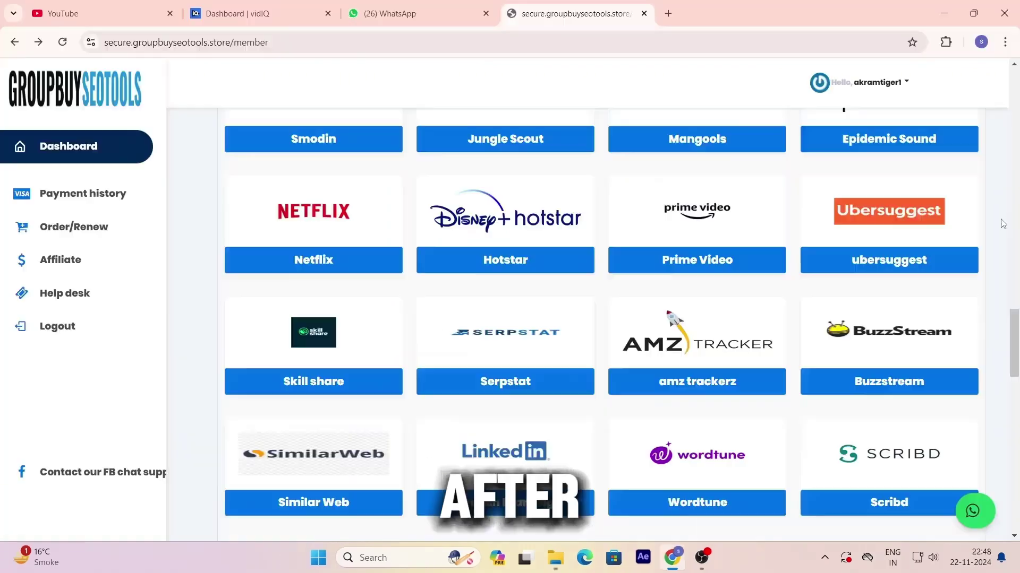
pyautogui.scroll(3, 1002, 224)
pyautogui.scroll(3, 1002, 224)
pyautogui.scroll(3, 1002, 224)
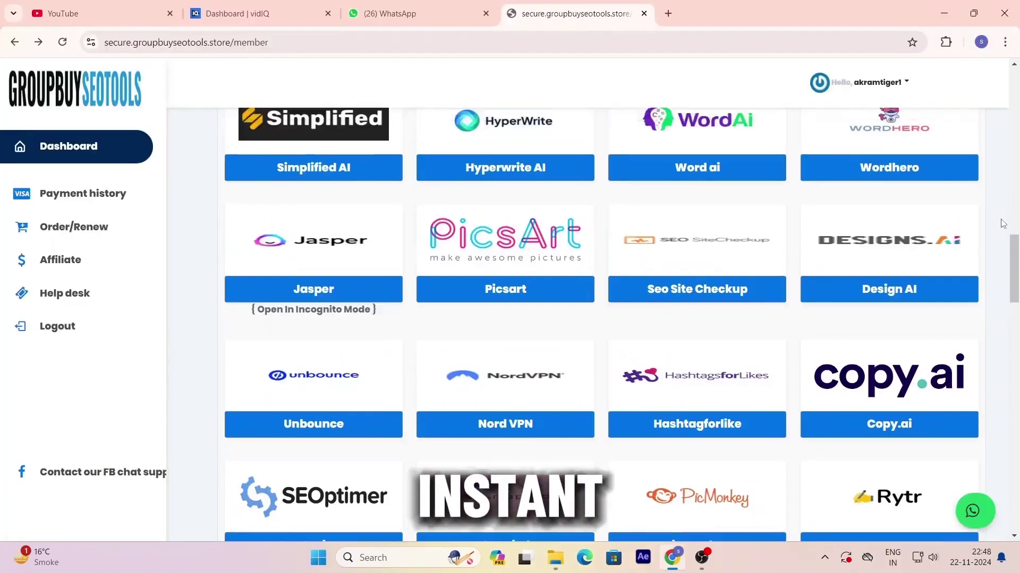
pyautogui.scroll(3, 1003, 224)
# Open the Invideo tool from the member dashboard and launch it in a new tab.
pyautogui.click(509, 302)
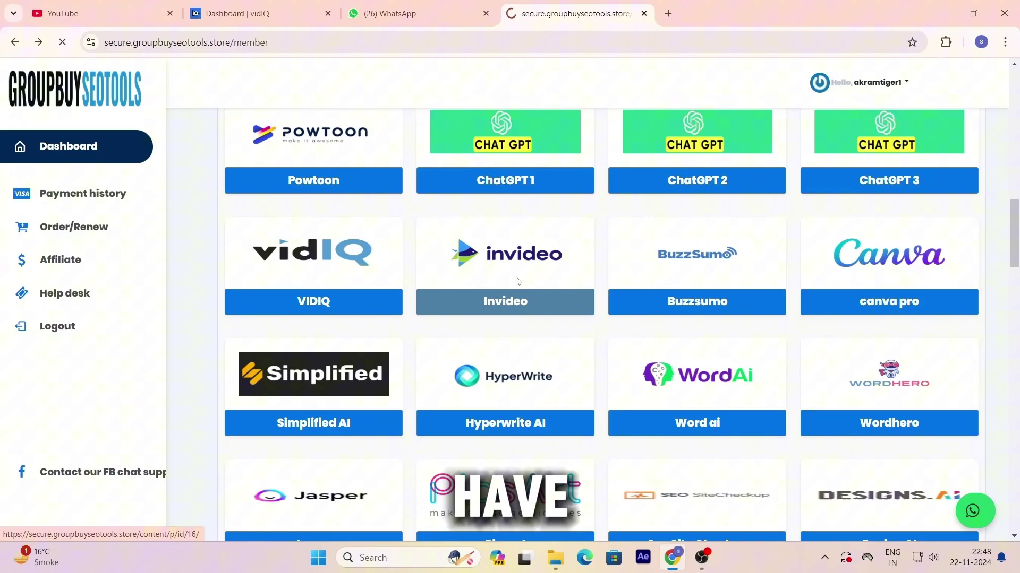
pyautogui.click(700, 251)
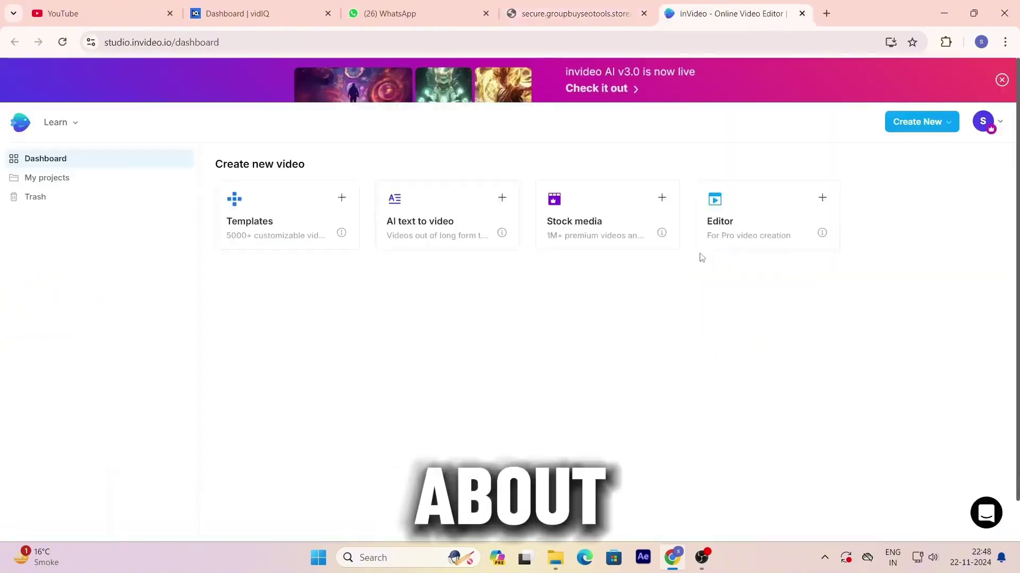
pyautogui.click(593, 6)
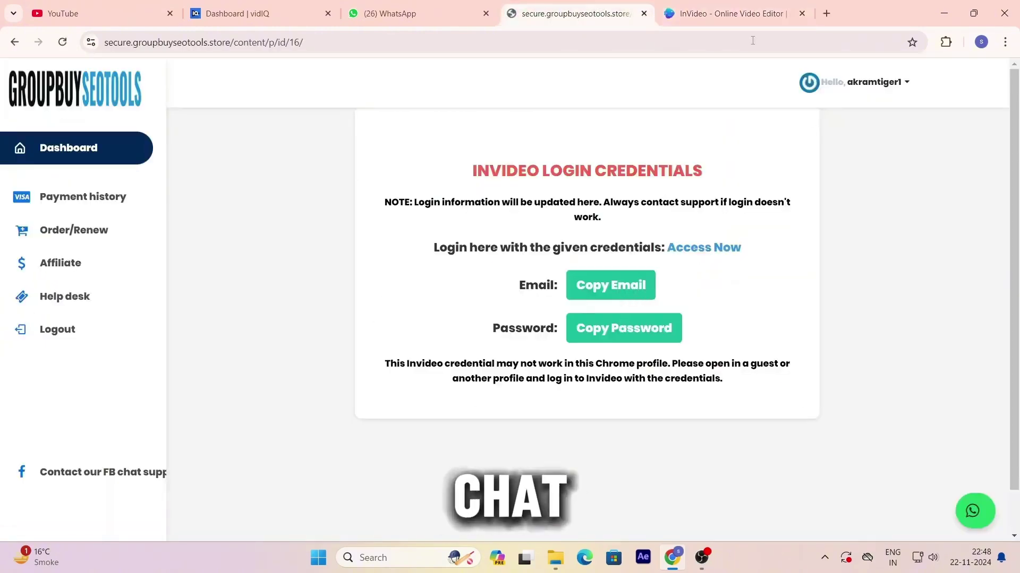
pyautogui.click(737, 13)
# Choose the AI text to video workflow in Invideo's new video options.
pyautogui.click(439, 214)
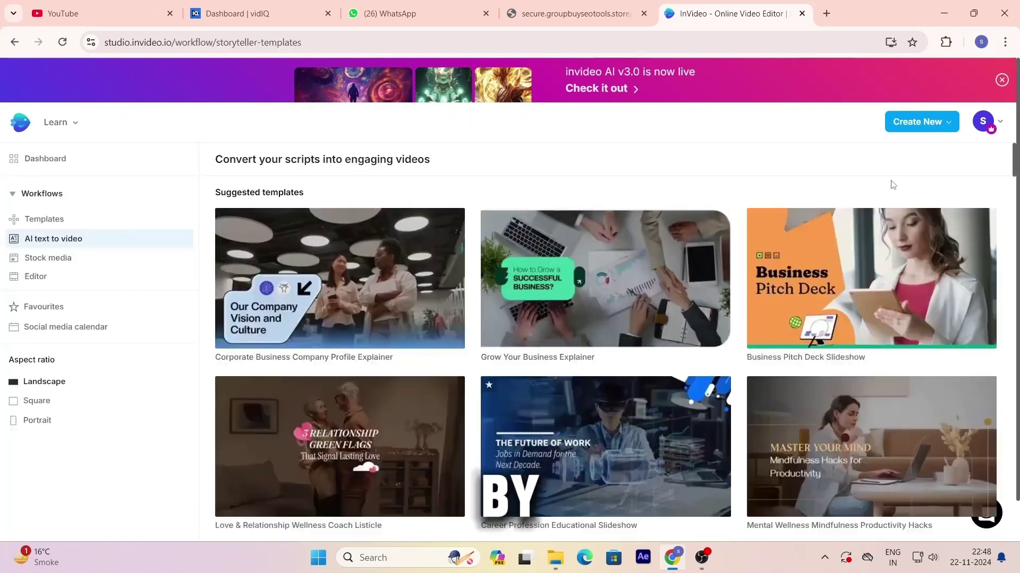
pyautogui.click(908, 122)
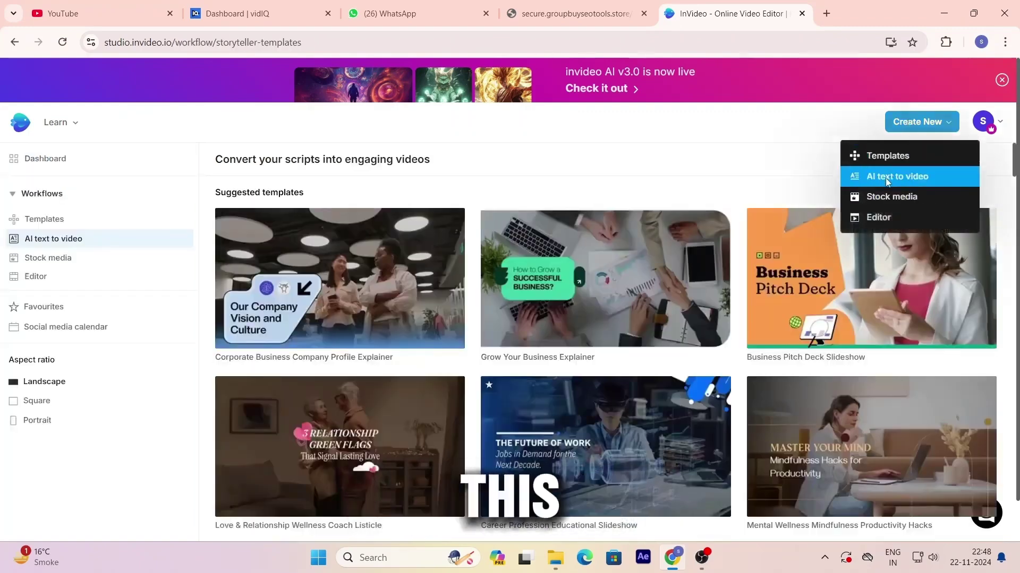
pyautogui.doubleClick(885, 177)
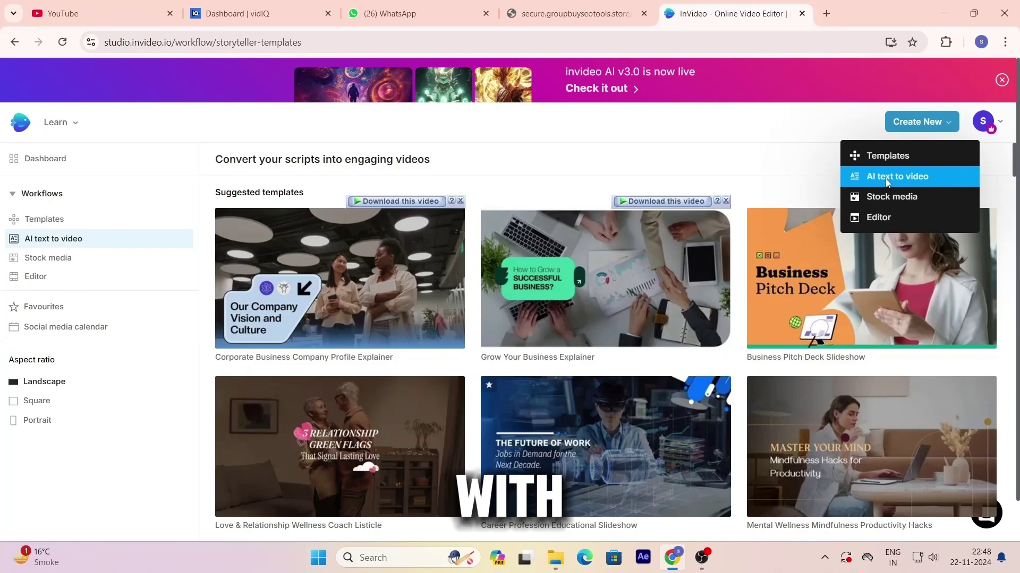